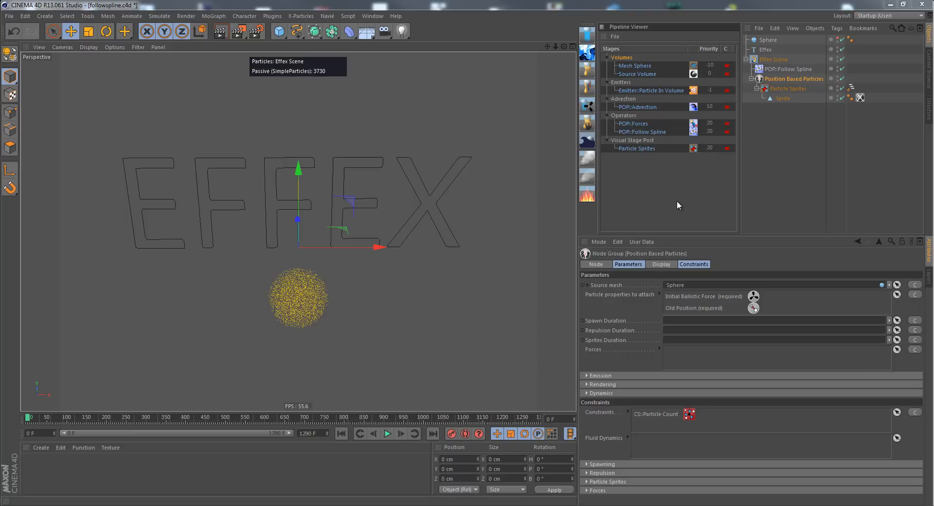
# Play the particle simulation until the particles trace the EFFEX text spline, and stop playback
pyautogui.click(390, 433)
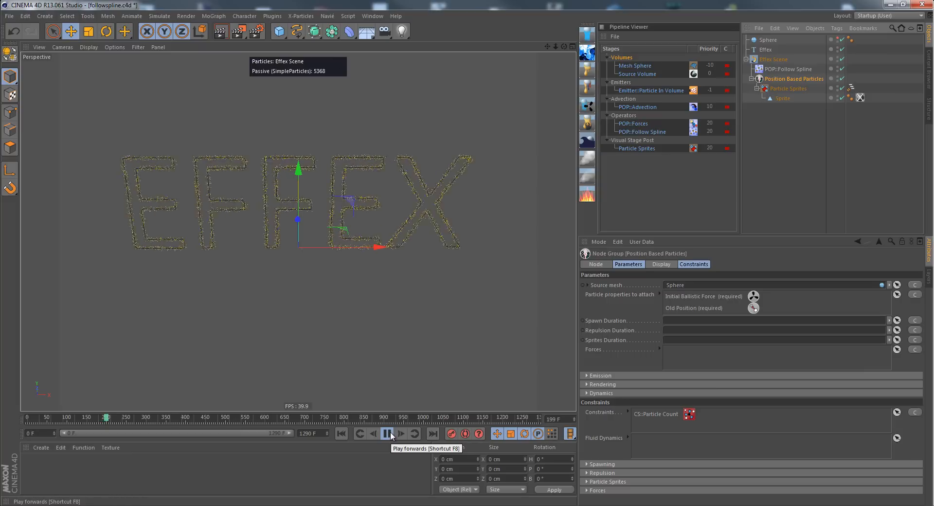
pyautogui.click(388, 434)
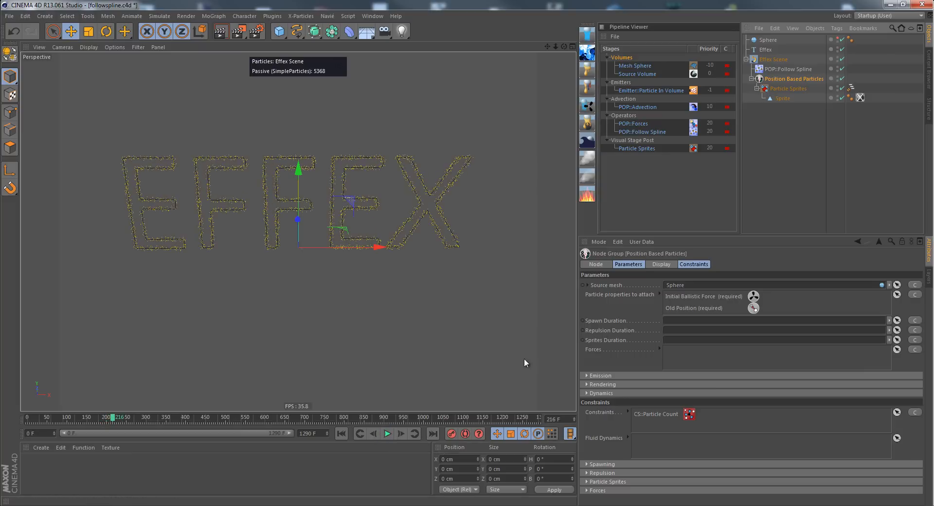
# Turn off Only during rendering for Particle Sprites and return the simulation to frame 0
pyautogui.click(784, 98)
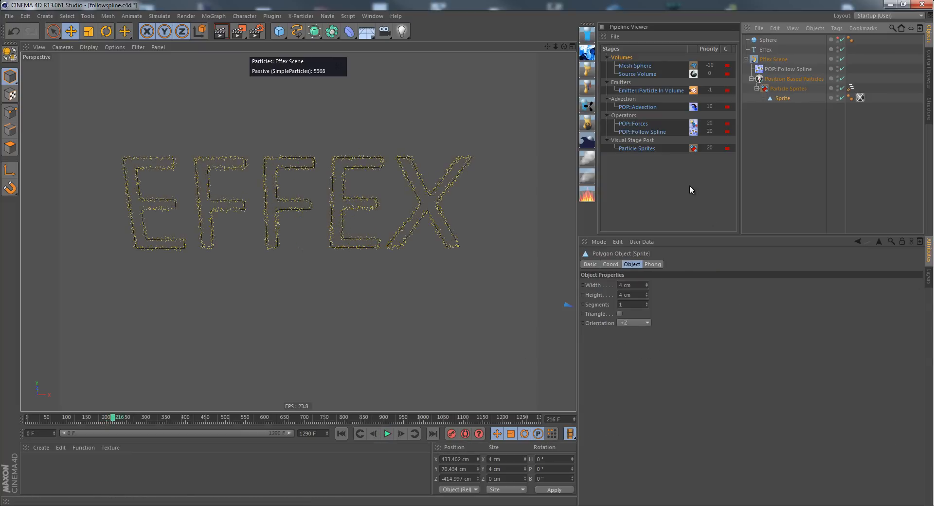
pyautogui.click(791, 88)
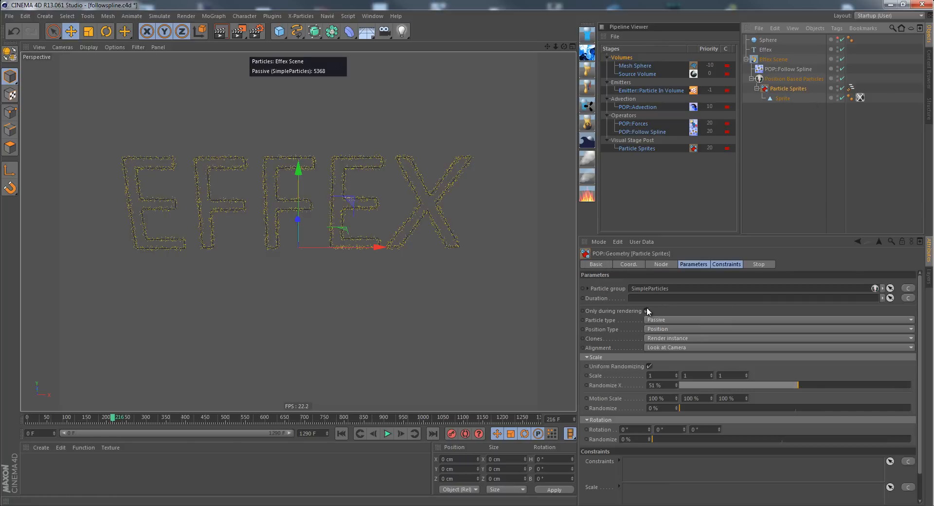
pyautogui.click(647, 311)
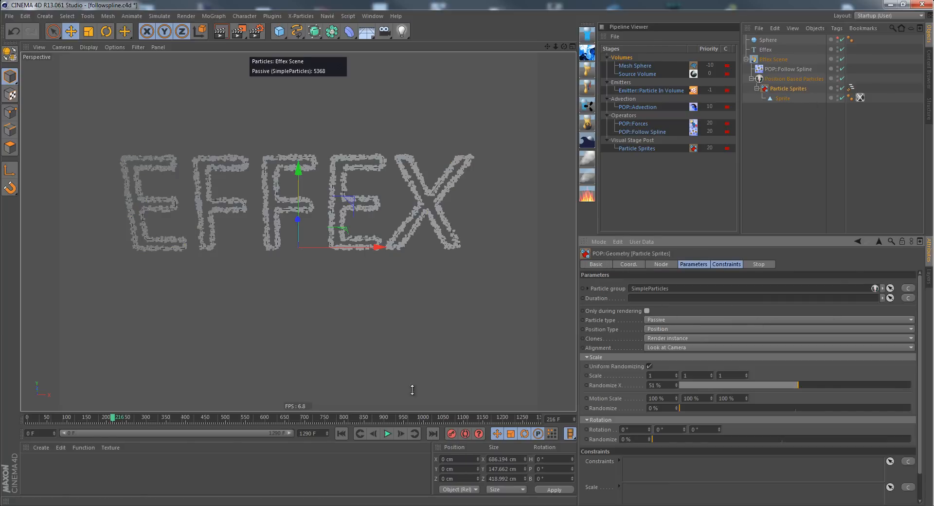
pyautogui.click(342, 433)
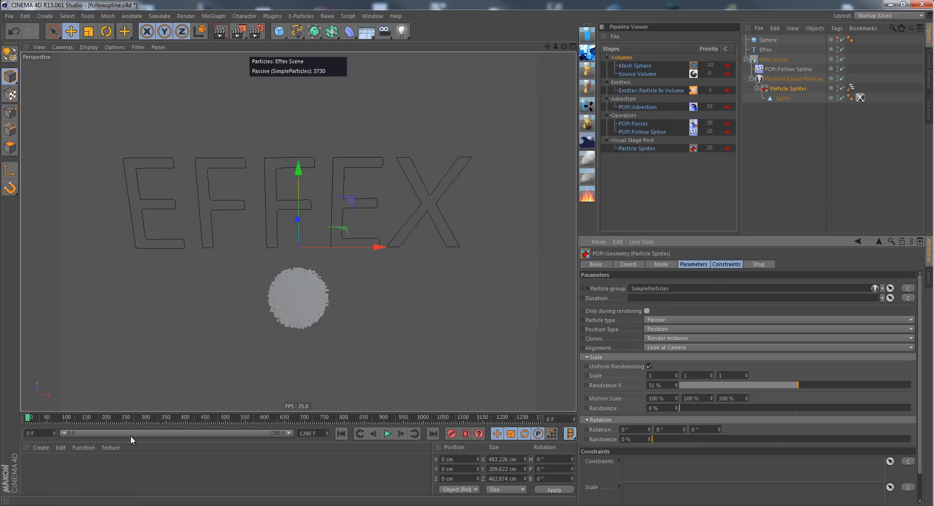
# Create a new material and set its colour to red with RGB 204, 3, 1
pyautogui.click(41, 448)
pyautogui.click(69, 363)
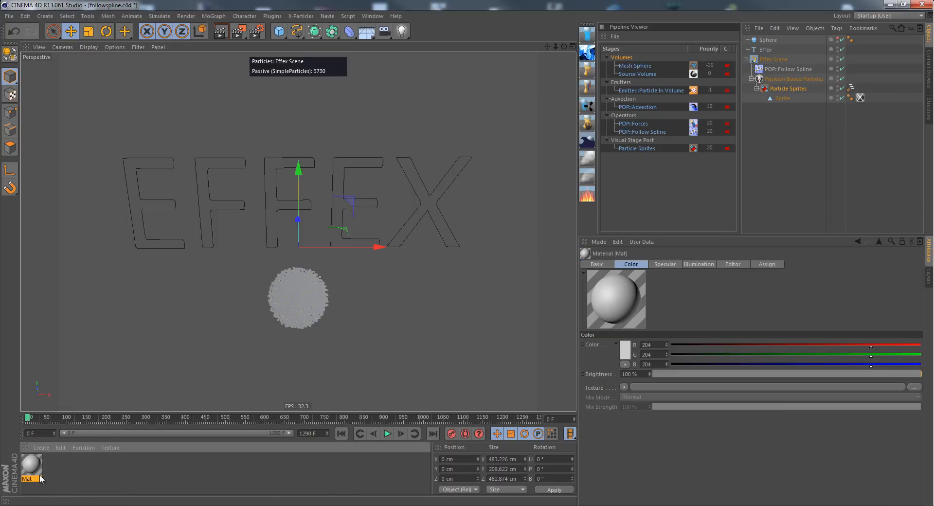
pyautogui.click(674, 354)
pyautogui.click(673, 364)
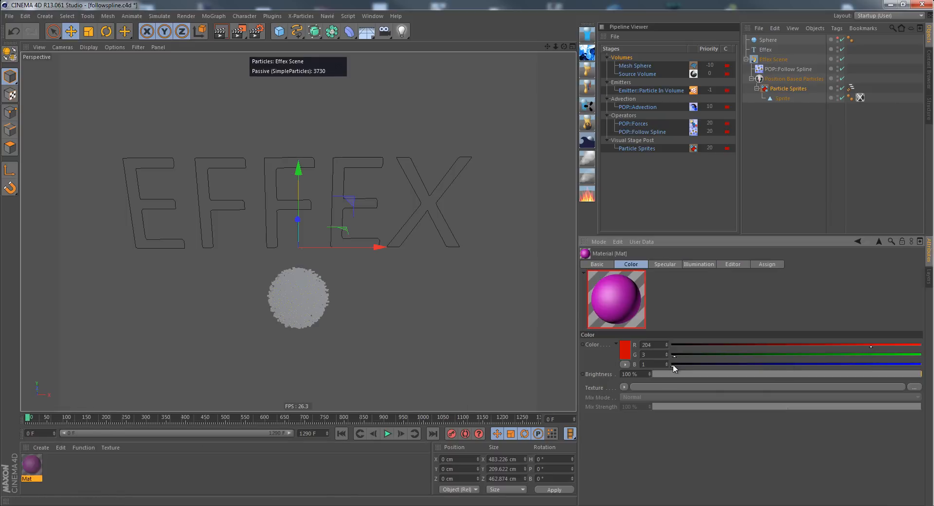
# Disable the red material's Specular channel and enable its Alpha channel
pyautogui.click(597, 264)
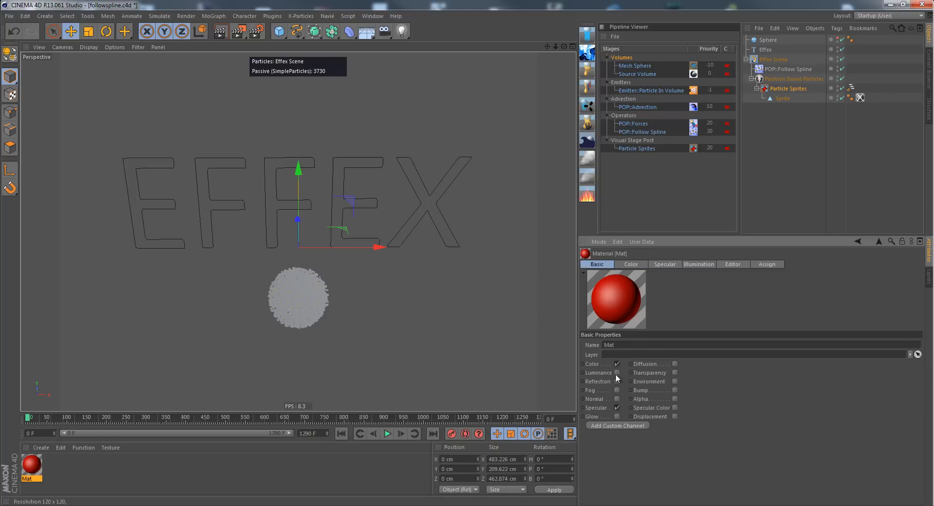
pyautogui.click(617, 408)
pyautogui.click(675, 398)
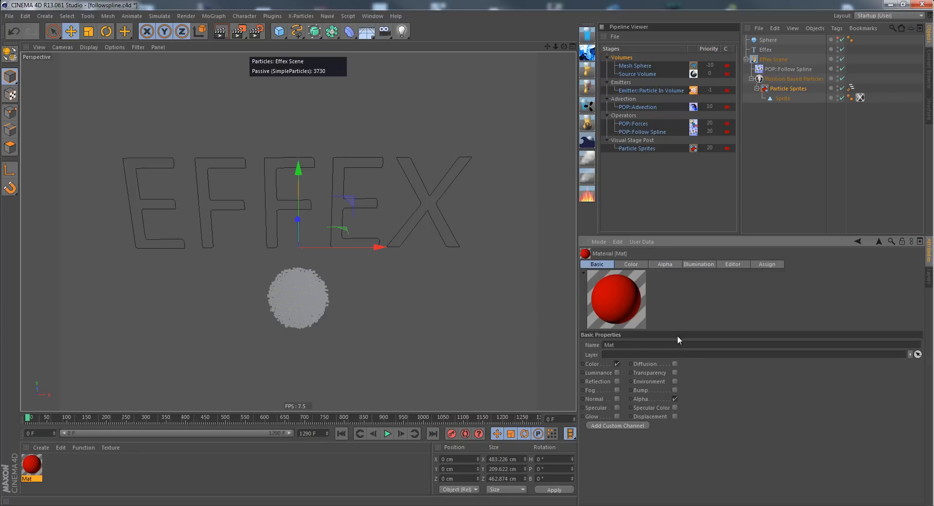
# Load a Gradient shader as the red material's alpha texture and set its type to 2D - Circular
pyautogui.click(665, 263)
pyautogui.click(627, 401)
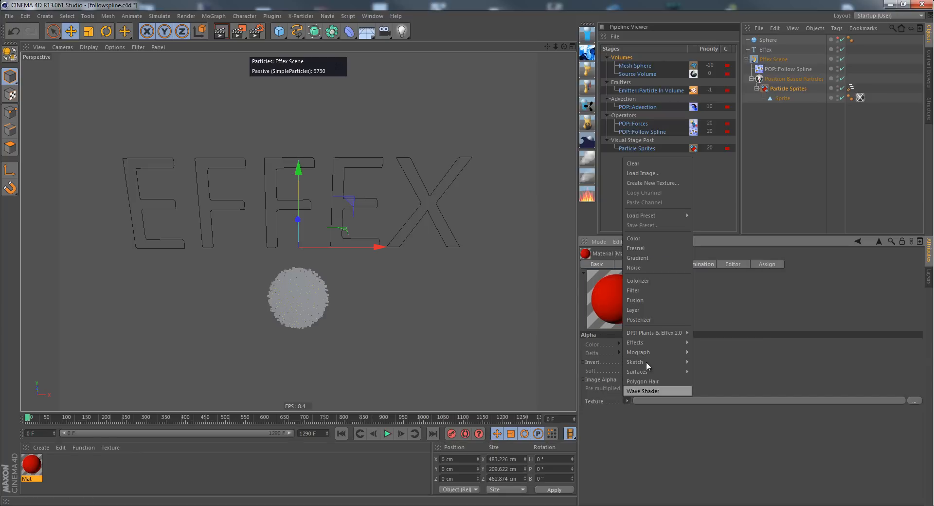
pyautogui.click(651, 258)
pyautogui.click(635, 472)
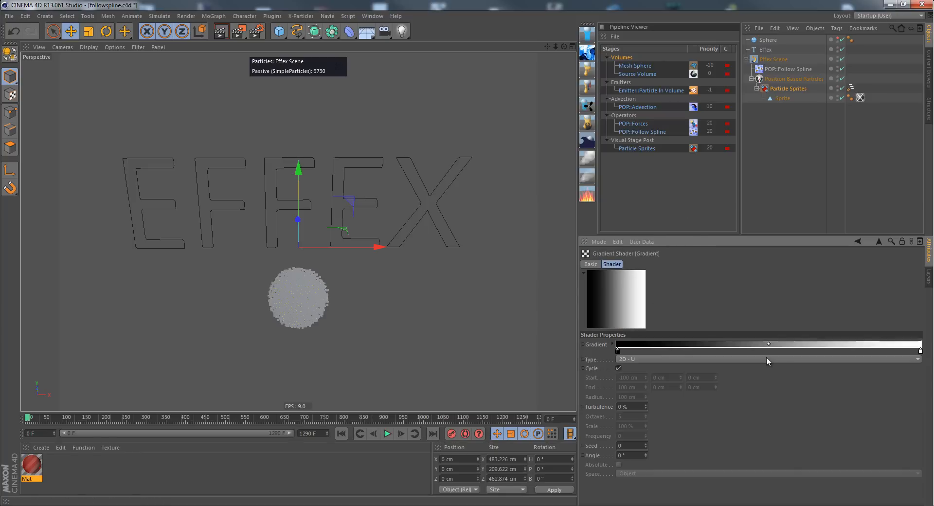
pyautogui.click(668, 359)
pyautogui.click(679, 410)
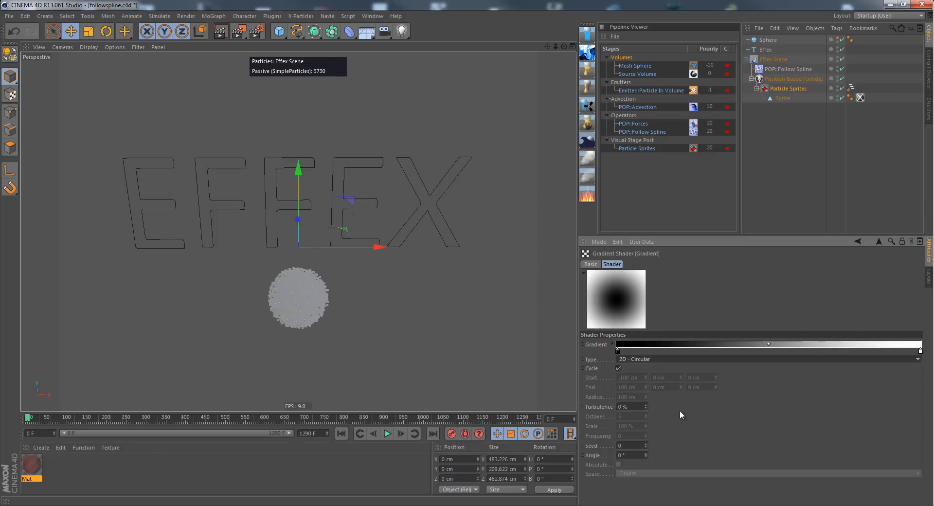
# Invert the circular gradient to a white centre and move its white and black knots close together for a sharper edge
pyautogui.rightClick(617, 351)
pyautogui.click(627, 359)
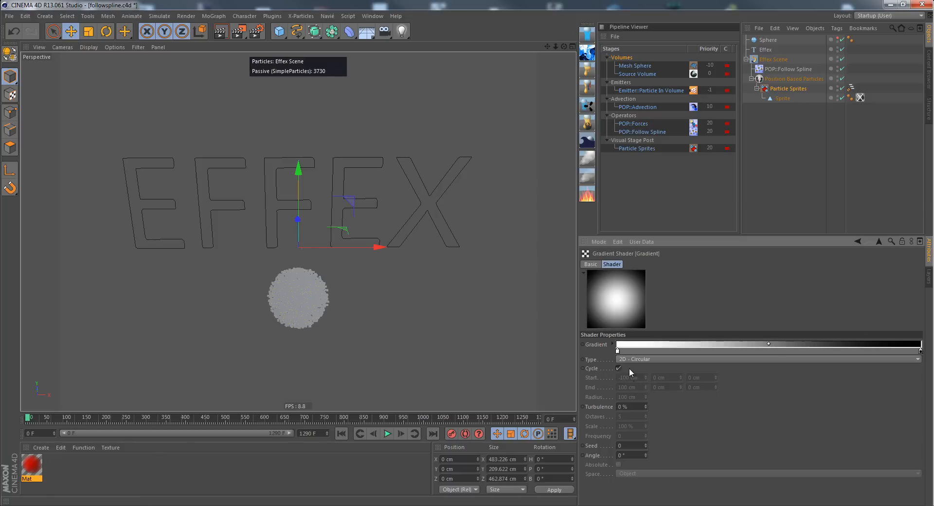
pyautogui.moveTo(618, 350); pyautogui.dragTo(770, 351)
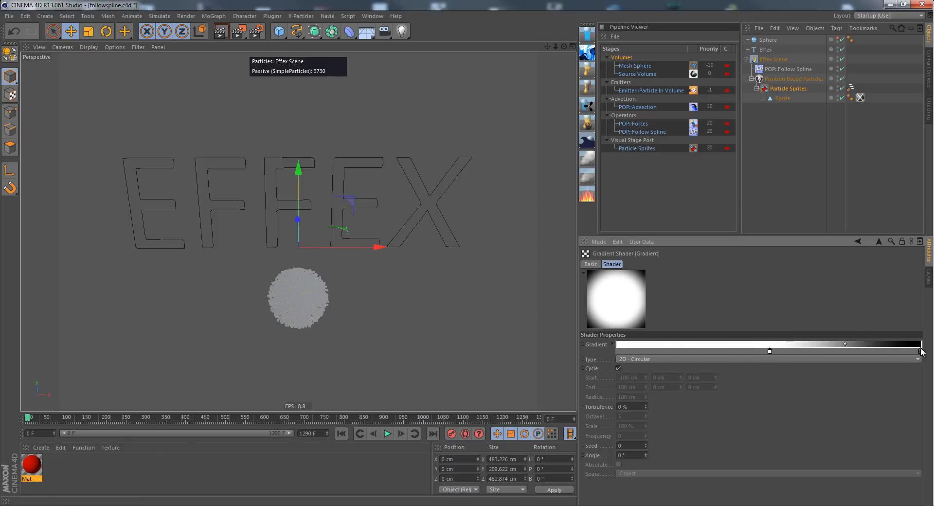
pyautogui.moveTo(920, 350); pyautogui.dragTo(787, 351)
# Replace the Sprite object's assigned material with the red material
pyautogui.click(35, 471)
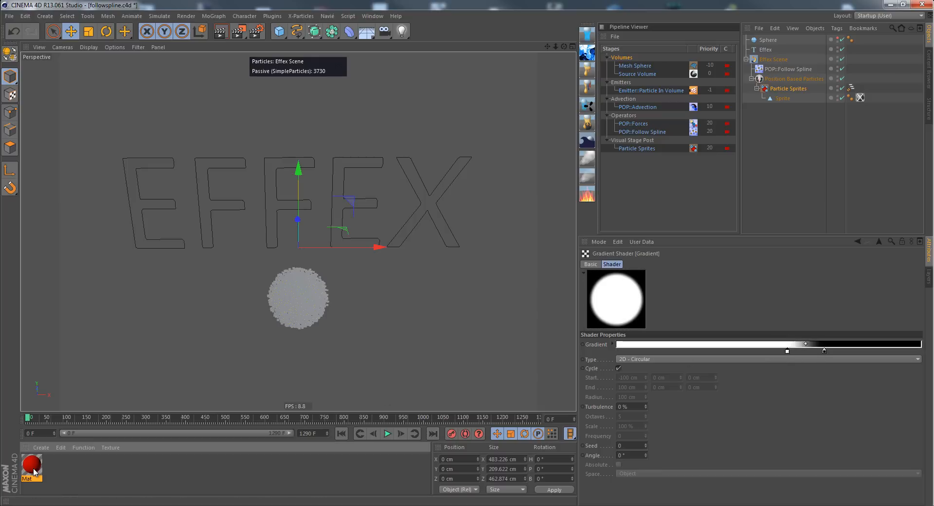
pyautogui.moveTo(33, 471); pyautogui.dragTo(859, 100)
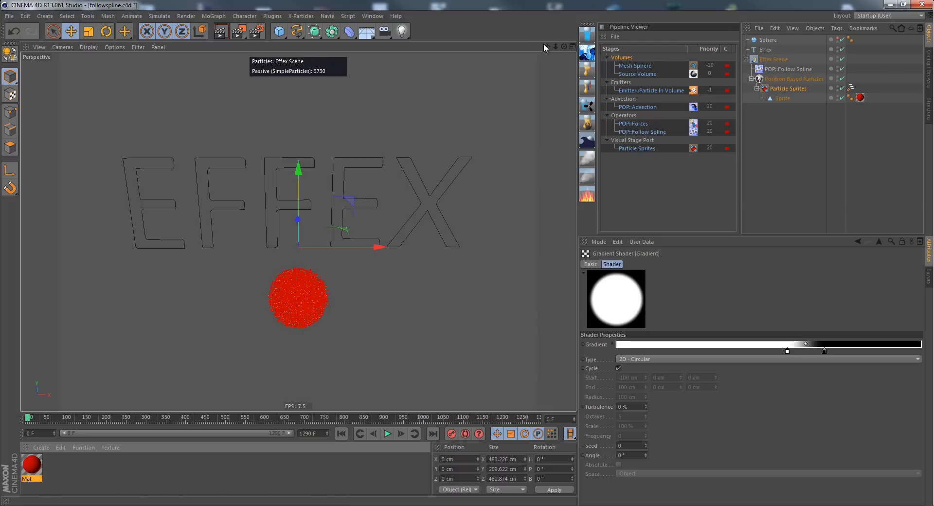
# Examine the red particle sprites below the EFFEX text from closer and farther away
pyautogui.scroll(6, 491, 252)
pyautogui.scroll(-1, 468, 252)
pyautogui.keyDown('alt'); pyautogui.moveTo(431, 159); pyautogui.dragTo(479, 21, button='middle'); pyautogui.keyUp('alt')
pyautogui.keyDown('alt'); pyautogui.moveTo(335, 285); pyautogui.dragTo(224, 285, button='right'); pyautogui.keyUp('alt')
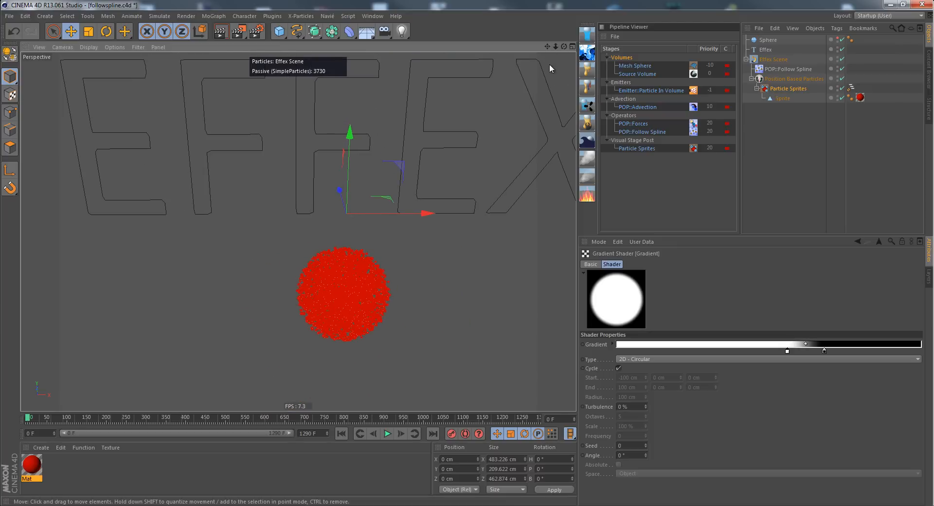
pyautogui.moveTo(548, 46); pyautogui.dragTo(465, 255, button='right')
pyautogui.scroll(-2, 470, 254)
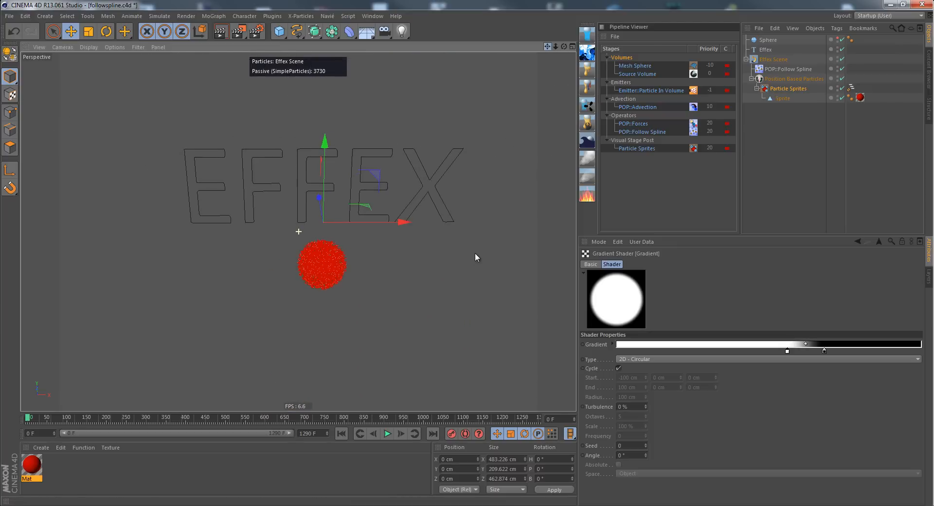
pyautogui.scroll(5, 469, 253)
pyautogui.keyDown('alt'); pyautogui.moveTo(472, 251); pyautogui.dragTo(462, 257, button='middle'); pyautogui.keyUp('alt')
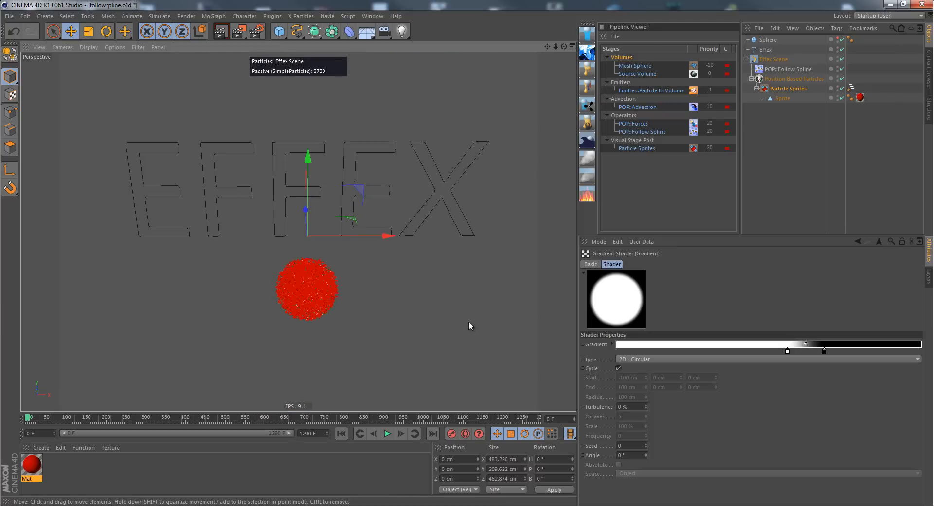
# Add a GeoVariance particle object and make it a child of Particle Sprites
pyautogui.click(782, 99)
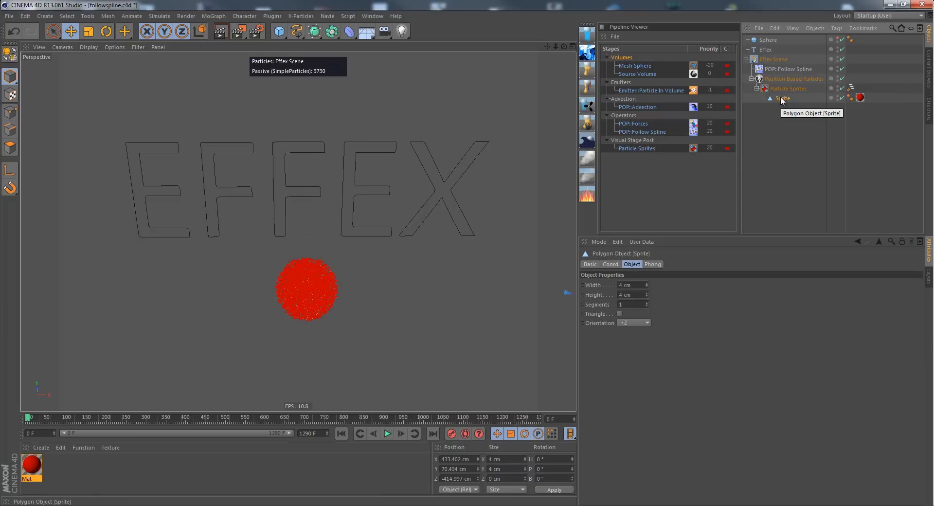
pyautogui.click(328, 16)
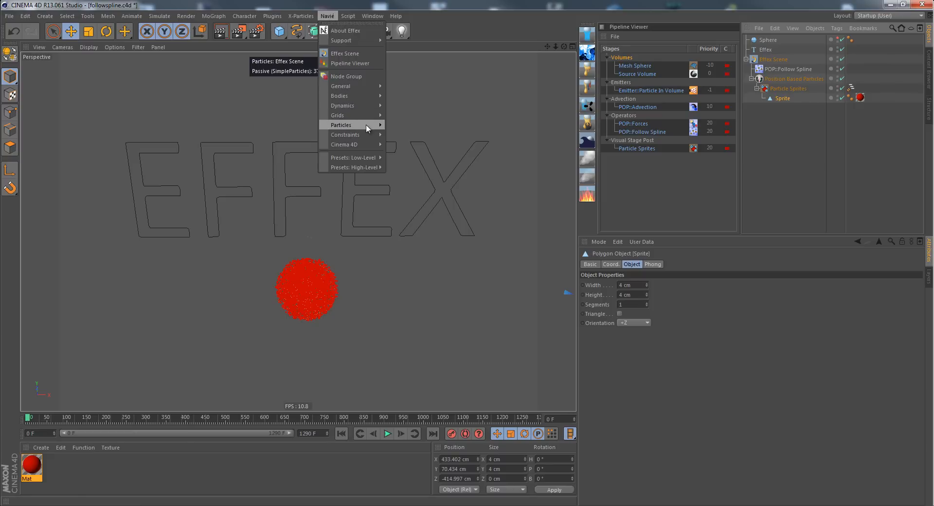
pyautogui.moveTo(367, 124)
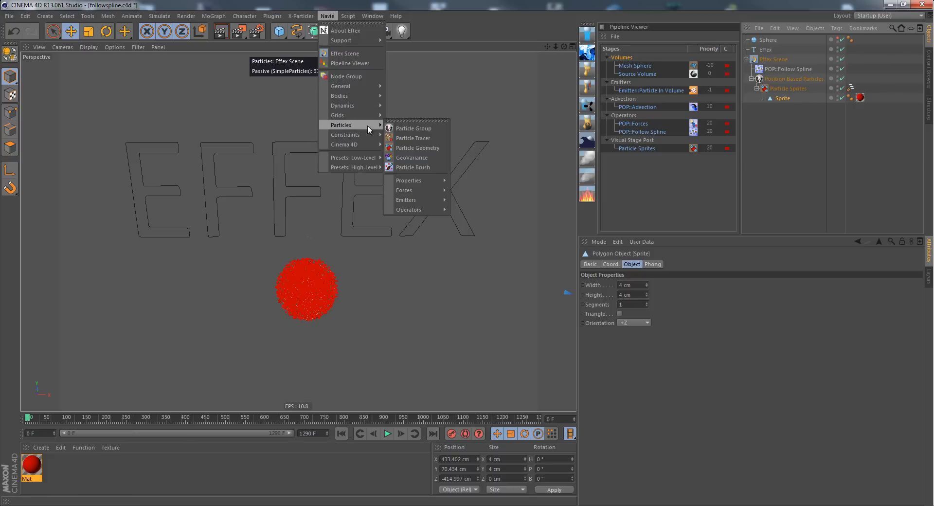
pyautogui.click(406, 160)
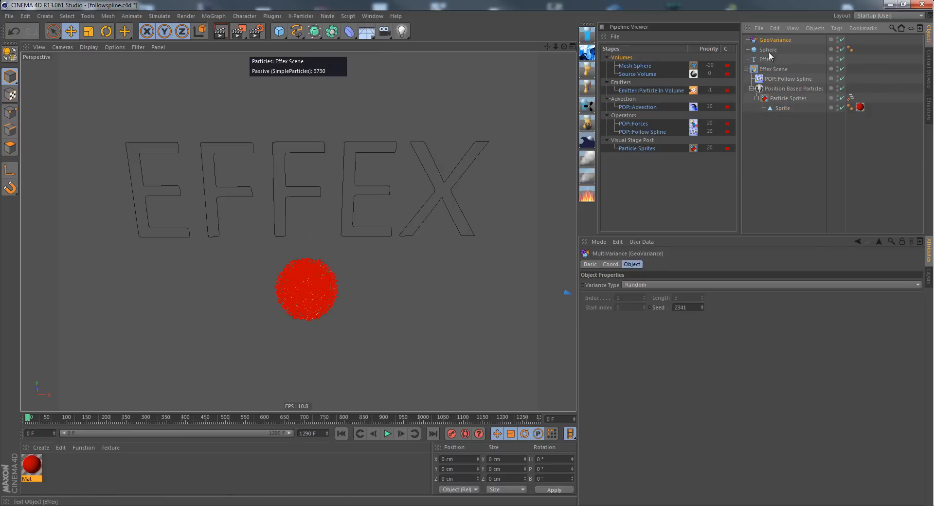
pyautogui.moveTo(780, 40); pyautogui.dragTo(780, 103)
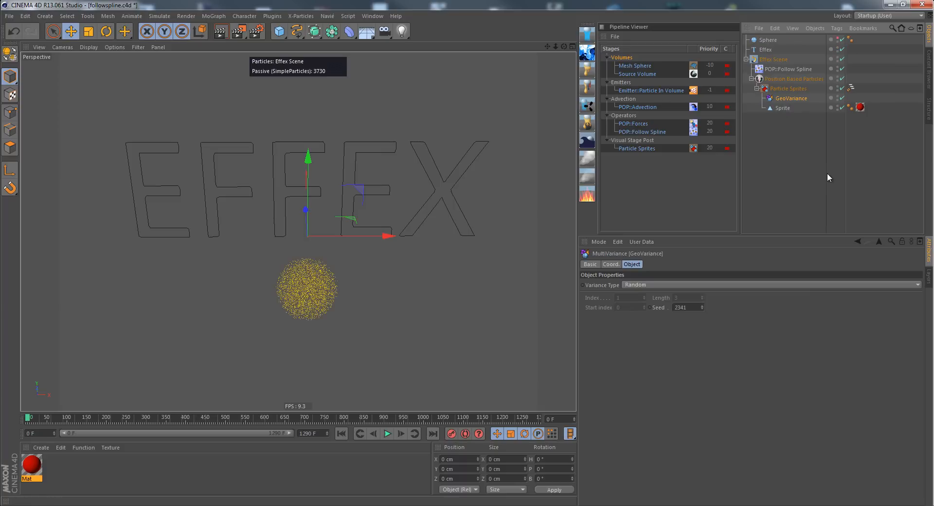
# Nest the Sprite object under GeoVariance and duplicate it there as a second sprite
pyautogui.click(805, 90)
pyautogui.click(783, 107)
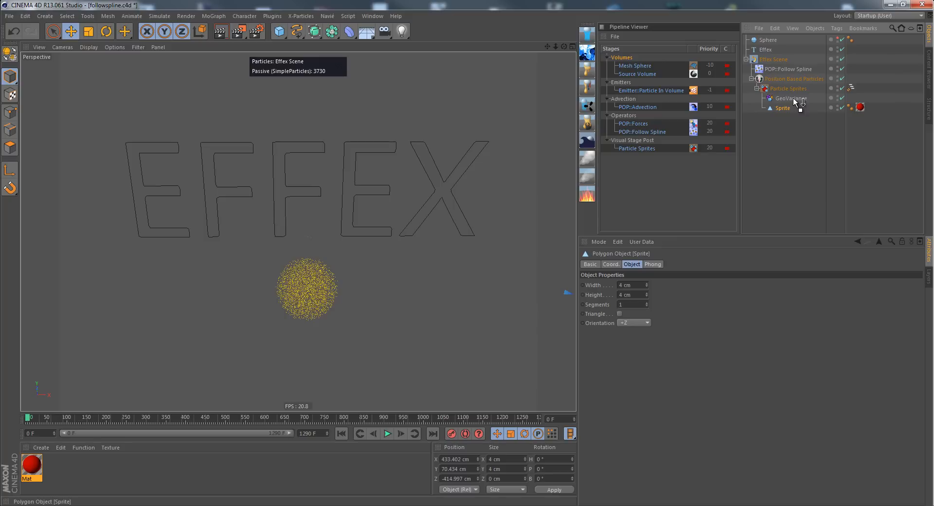
pyautogui.moveTo(793, 98); pyautogui.dragTo(793, 98)
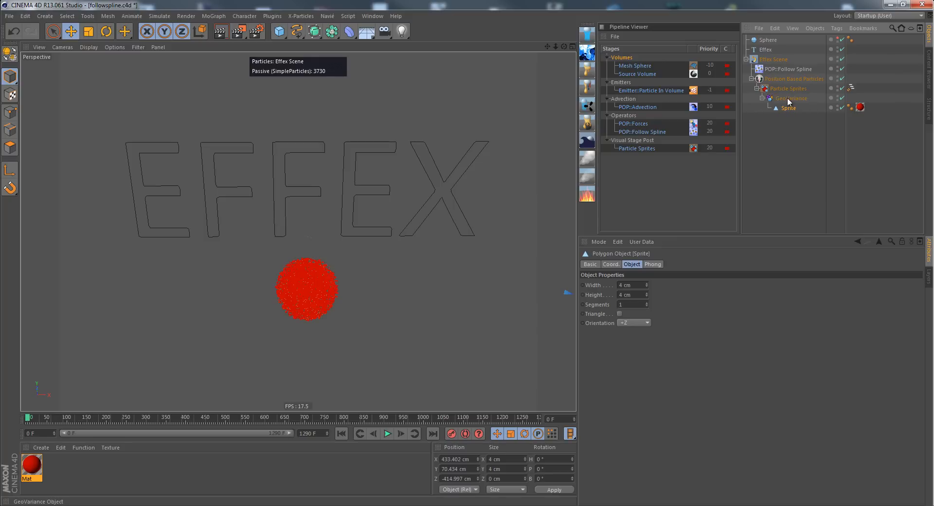
pyautogui.click(788, 98)
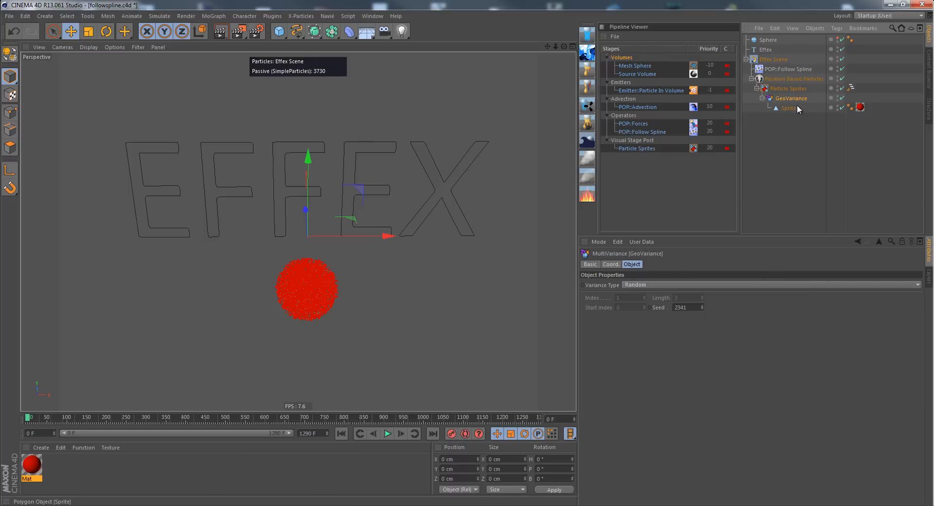
pyautogui.keyDown('ctrl'); pyautogui.moveTo(793, 106); pyautogui.dragTo(795, 116); pyautogui.keyUp('ctrl')
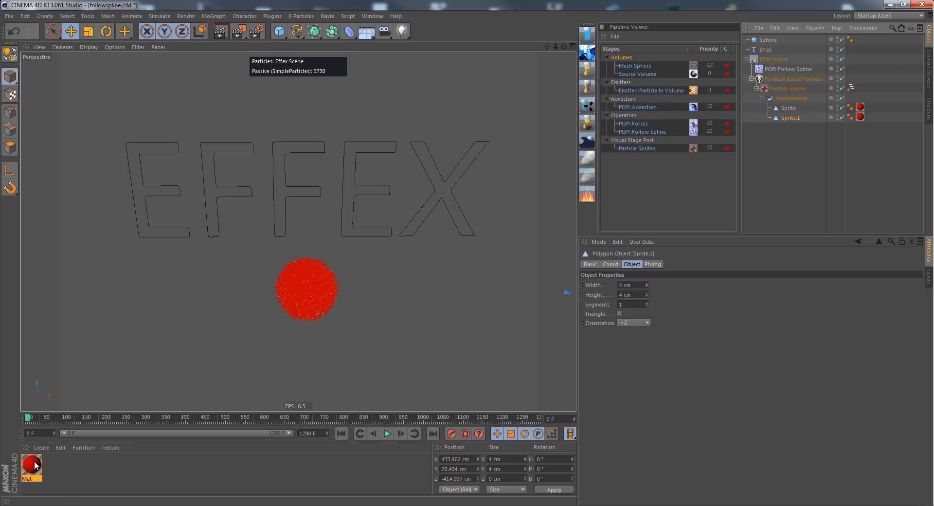
# Duplicate the red material and recolour the copy to cyan with RGB 60, 218, 214
pyautogui.keyDown('ctrl'); pyautogui.moveTo(33, 465); pyautogui.dragTo(84, 463); pyautogui.keyUp('ctrl')
pyautogui.click(631, 264)
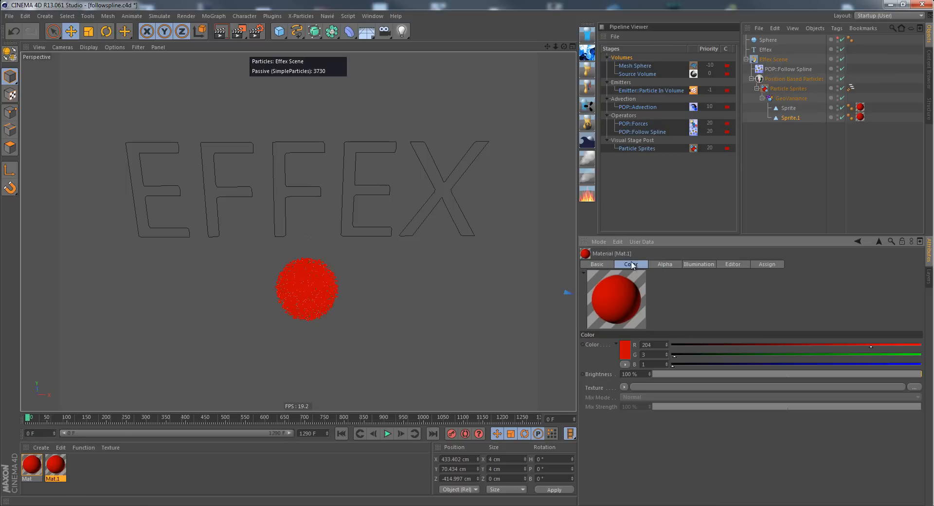
pyautogui.click(884, 355)
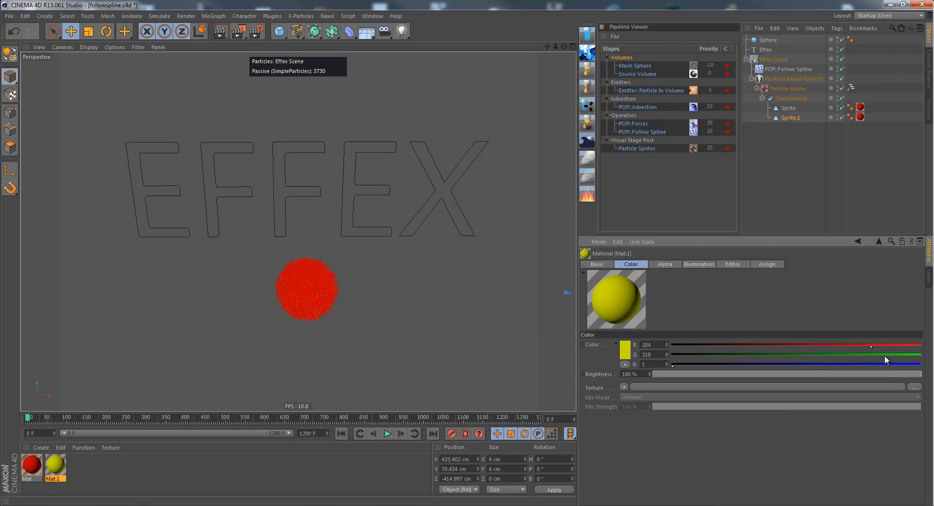
pyautogui.click(881, 364)
pyautogui.click(730, 345)
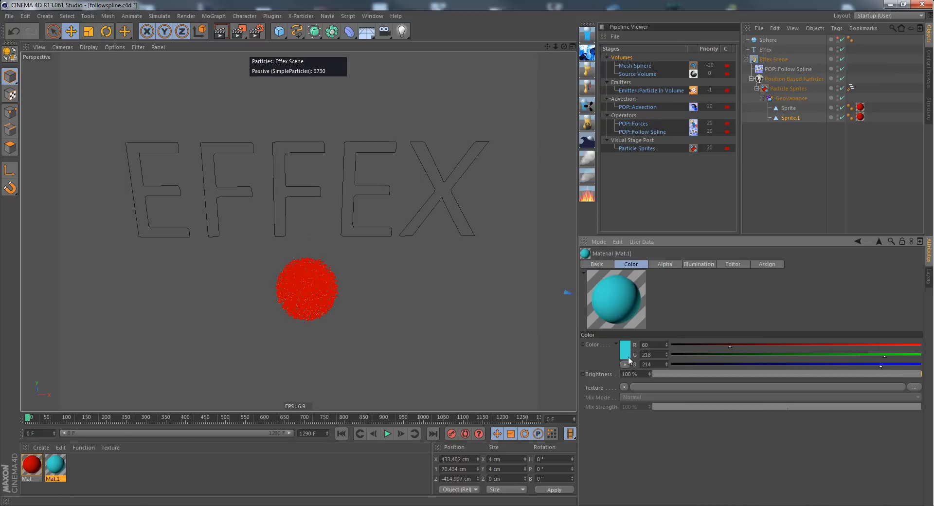
# Assign the cyan material to Sprite.1 and inspect the mixed red and cyan particles up close
pyautogui.moveTo(55, 471); pyautogui.dragTo(861, 119)
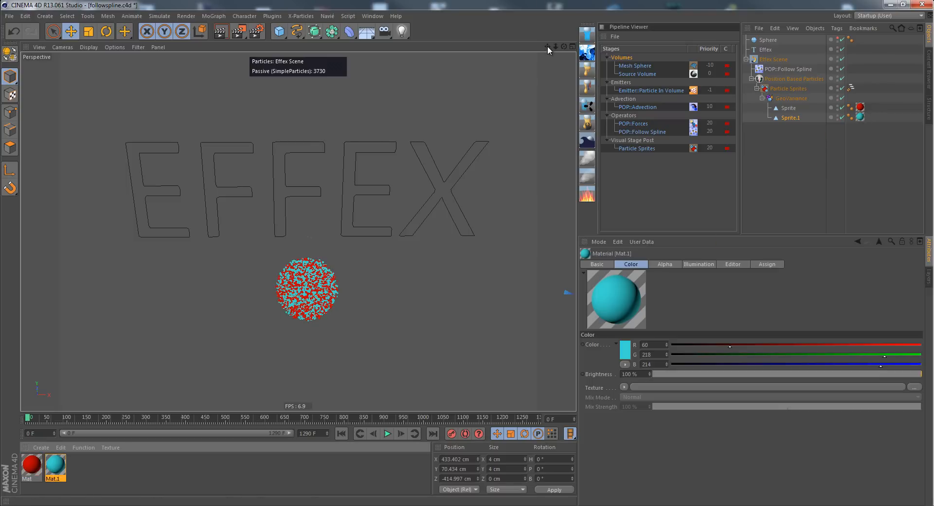
pyautogui.moveTo(547, 46); pyautogui.dragTo(468, 250)
pyautogui.scroll(6, 473, 253)
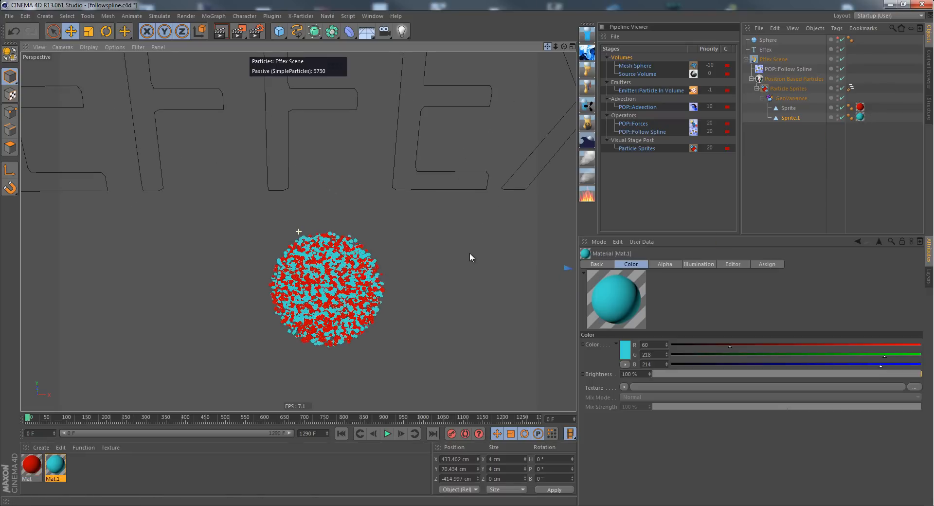
# Switch the GeoVariance object's variance type to Row and review its two child sprites
pyautogui.click(788, 99)
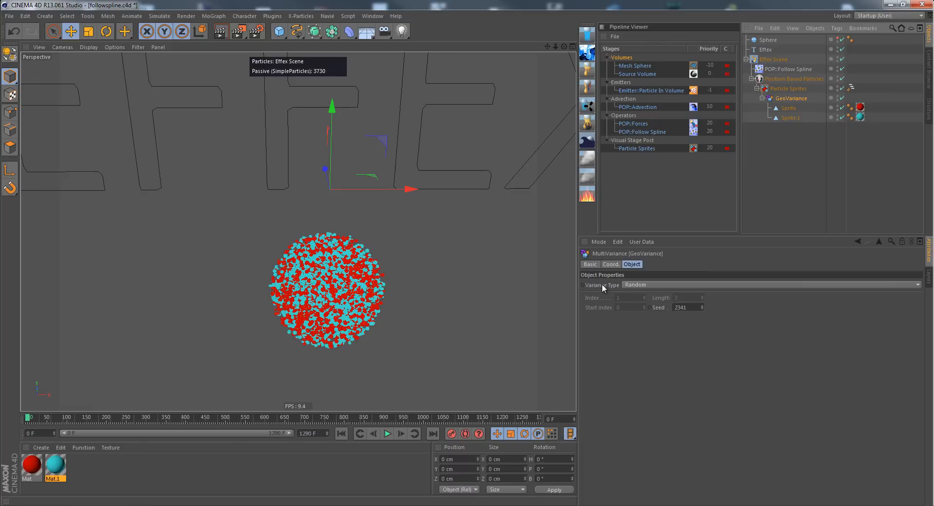
pyautogui.click(635, 286)
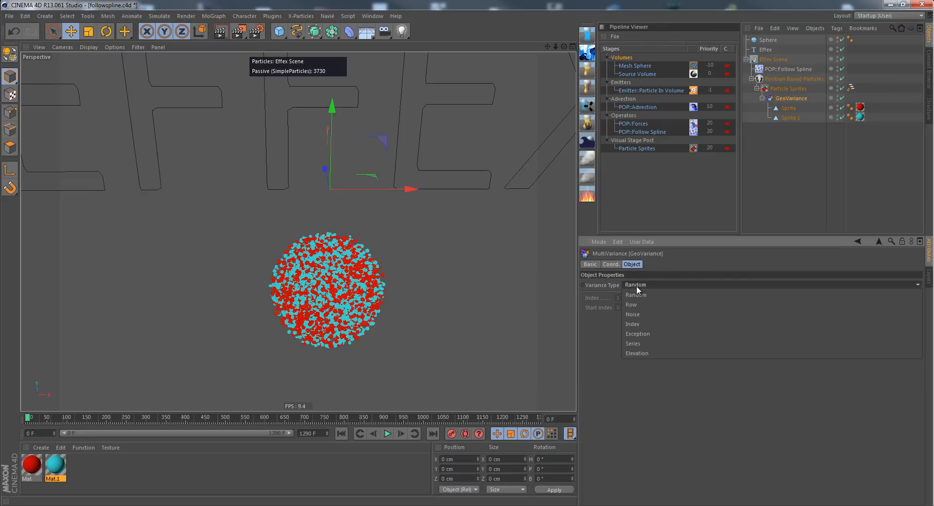
pyautogui.click(639, 305)
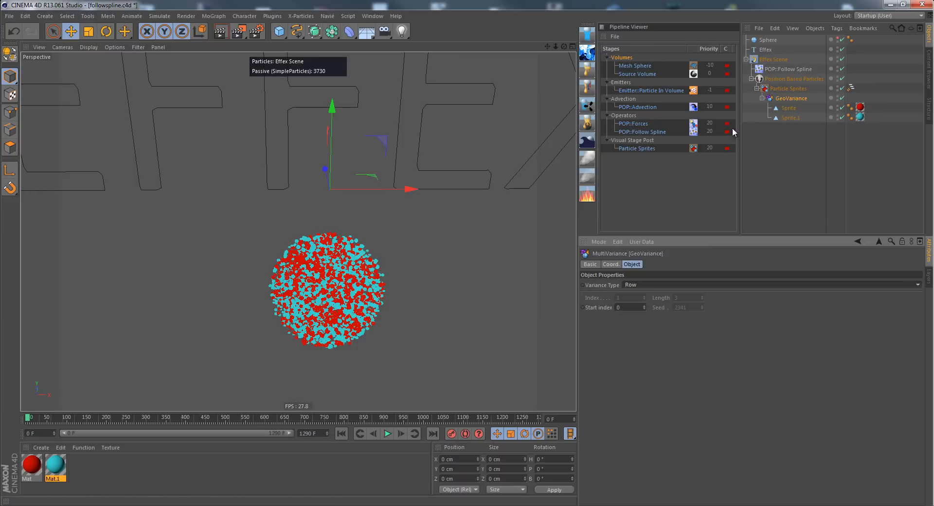
pyautogui.click(792, 108)
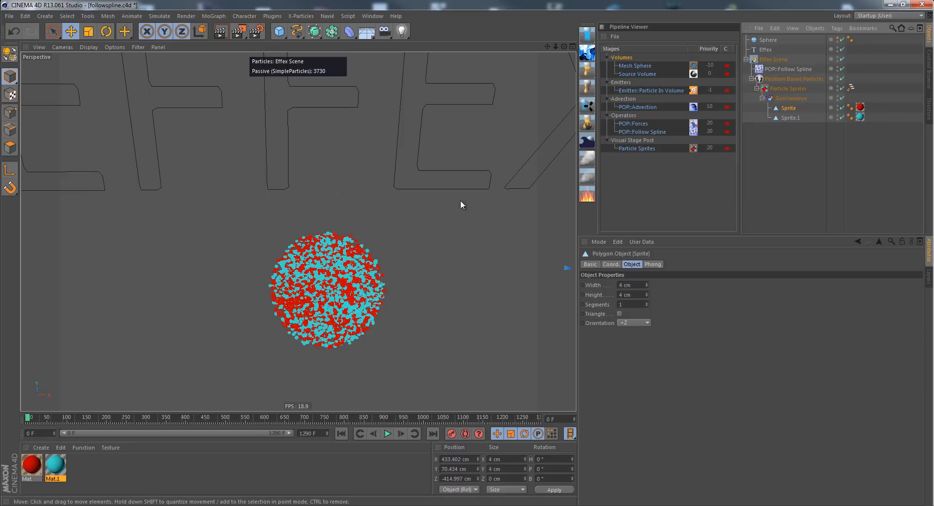
pyautogui.click(789, 118)
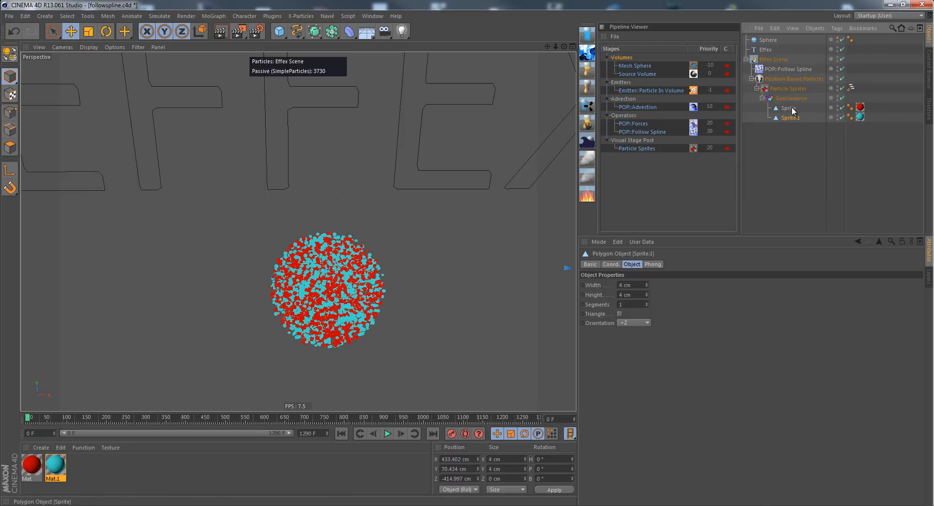
pyautogui.click(791, 107)
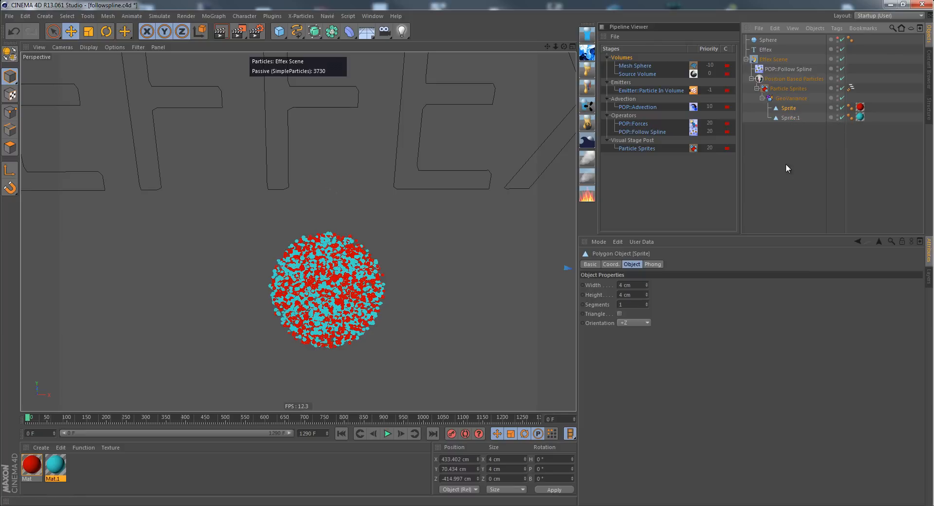
# Set the GeoVariance variance type to Series with a length of 2000
pyautogui.click(790, 98)
pyautogui.click(661, 284)
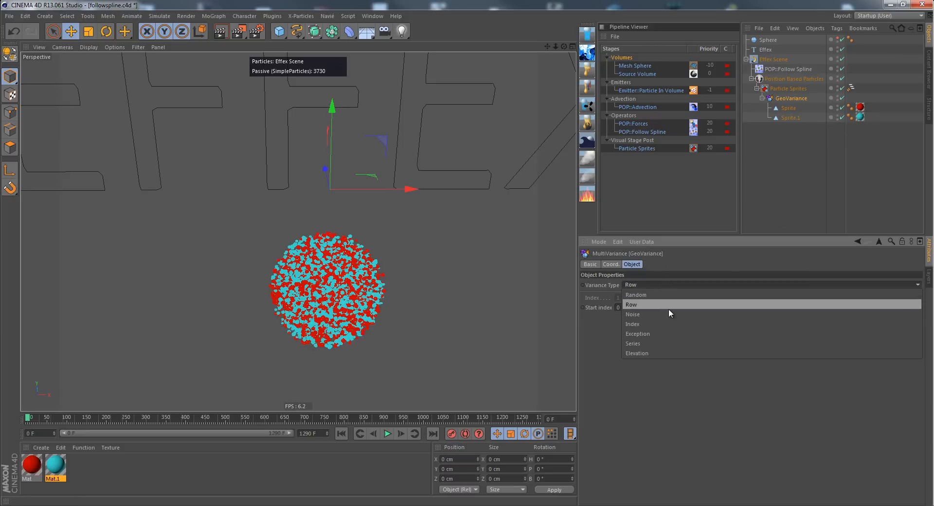
pyautogui.click(673, 343)
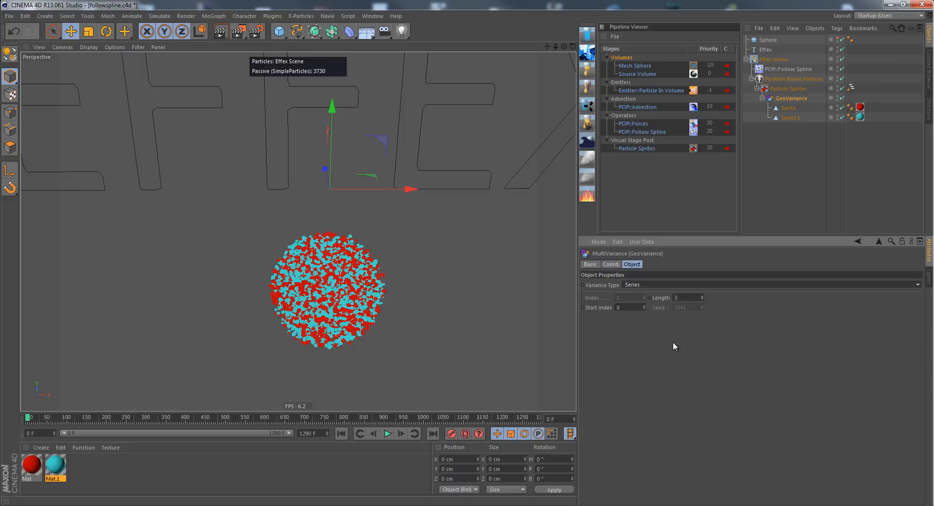
pyautogui.moveTo(706, 290); pyautogui.dragTo(693, 269)
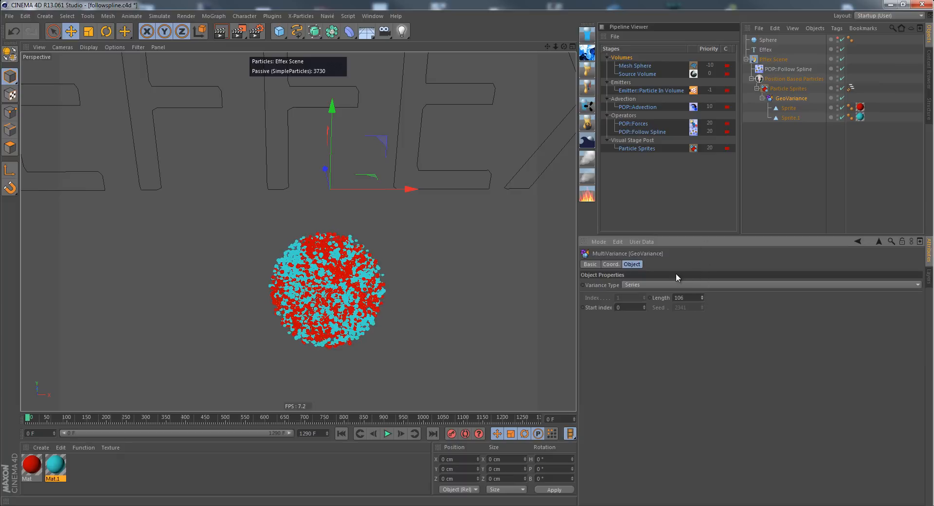
pyautogui.click(683, 297)
pyautogui.write('2000')
pyautogui.press('Return')
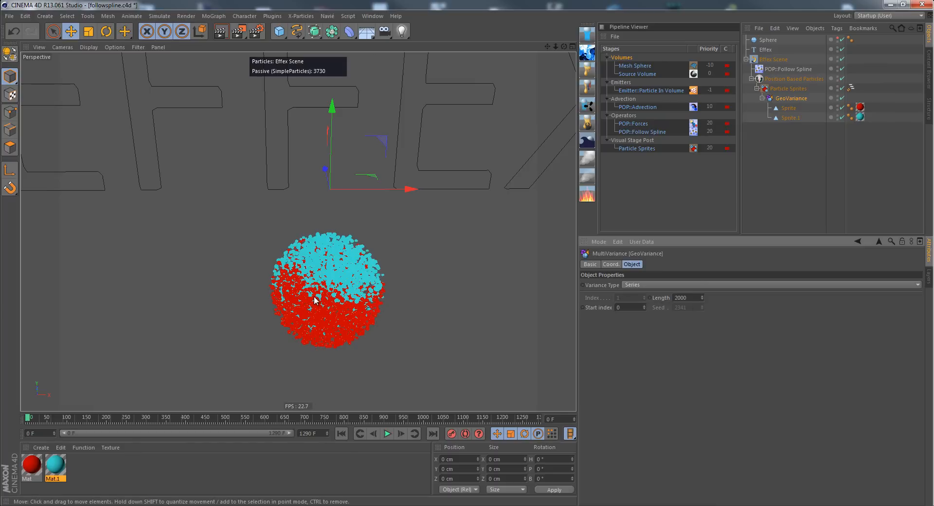
pyautogui.moveTo(692, 298); pyautogui.dragTo(668, 299)
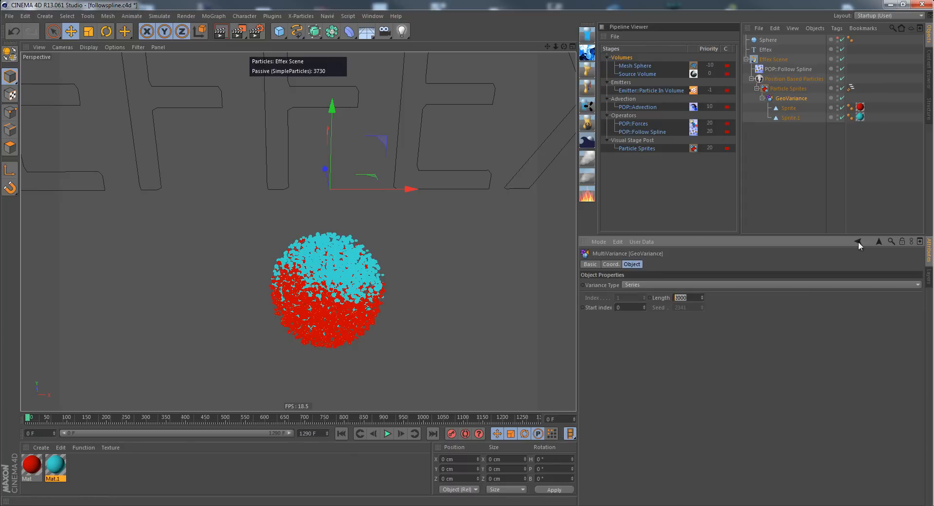
# Review the settings of Sprite.1 and Particle Sprites, and browse the available Navié particle objects
pyautogui.click(789, 118)
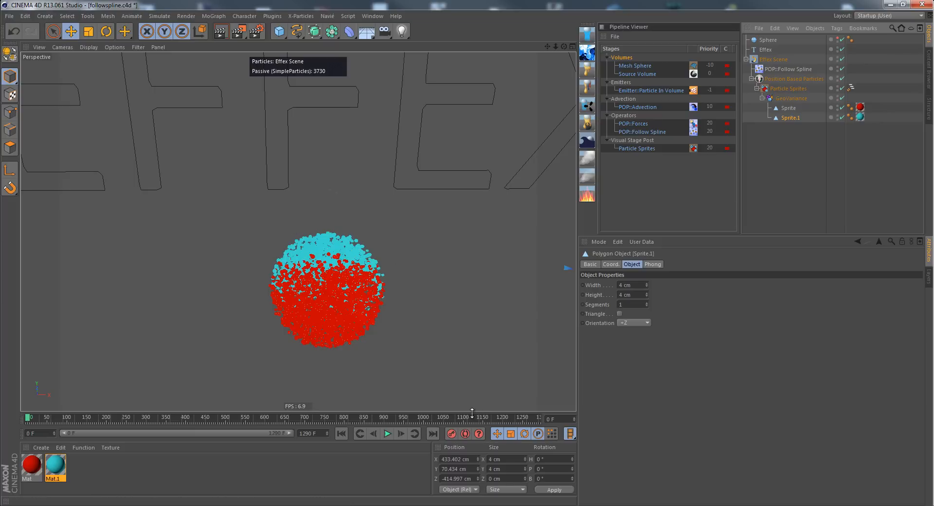
pyautogui.click(799, 89)
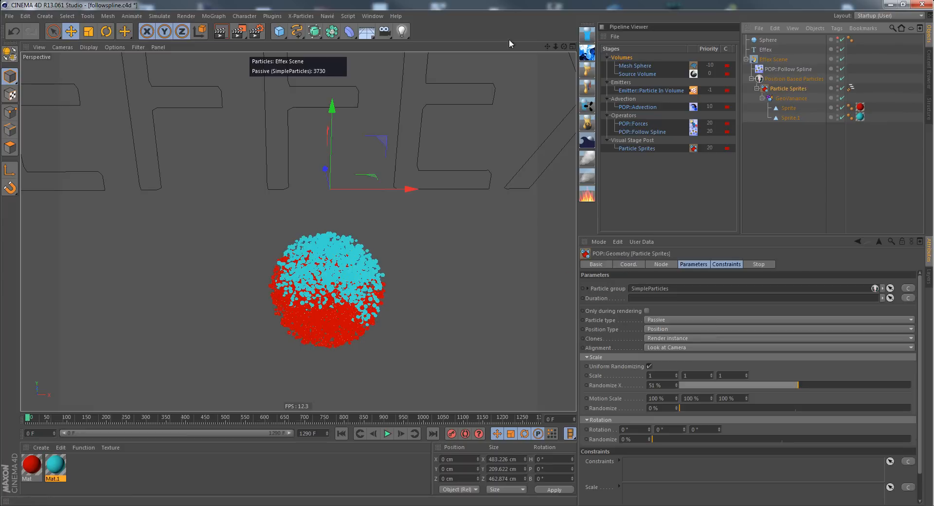
pyautogui.click(329, 17)
pyautogui.moveTo(355, 125)
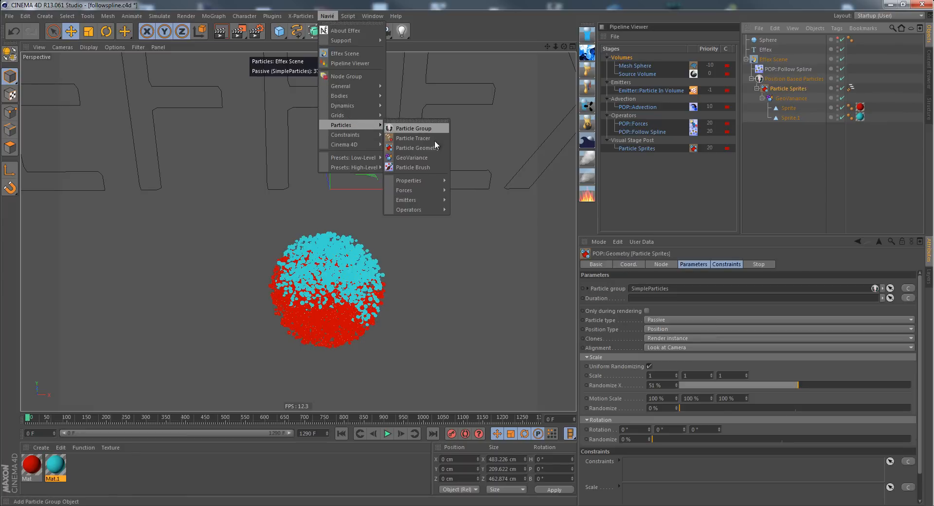